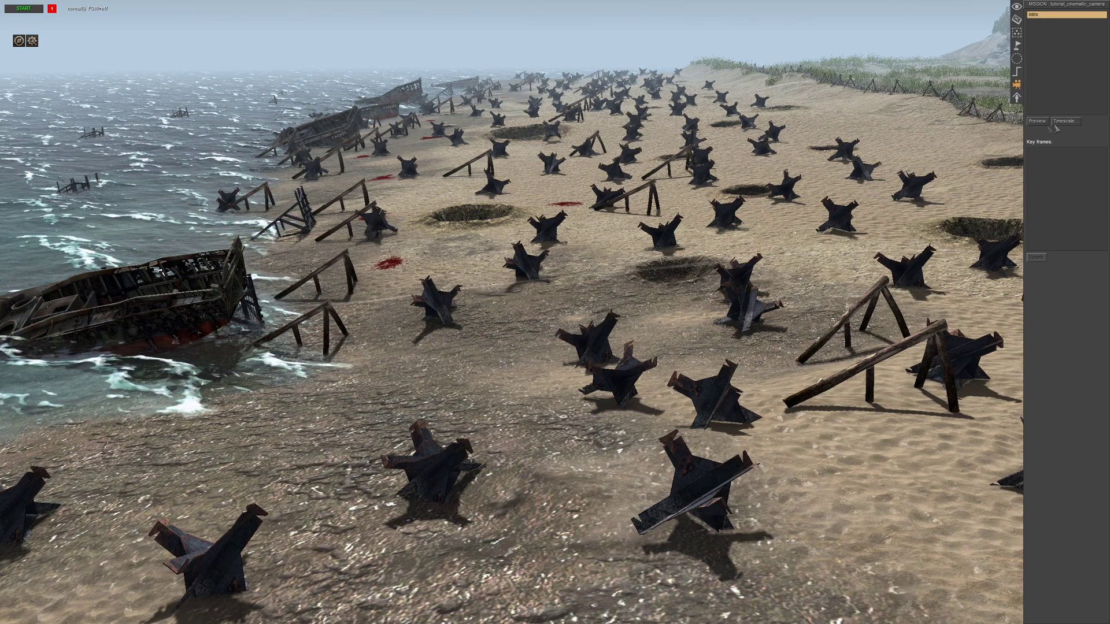
Insert key frames key000, key001 and key002 from successive beach camera viewpoints.
{"action": "right_click", "coordinate": [1047, 181]}
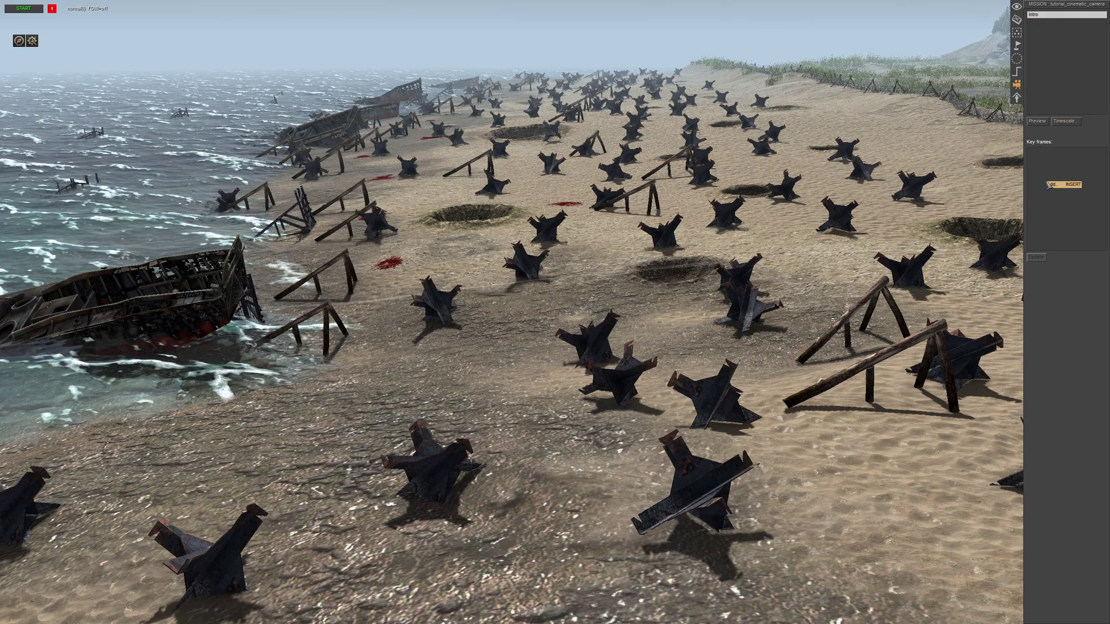
{"action": "left_click", "coordinate": [1056, 188]}
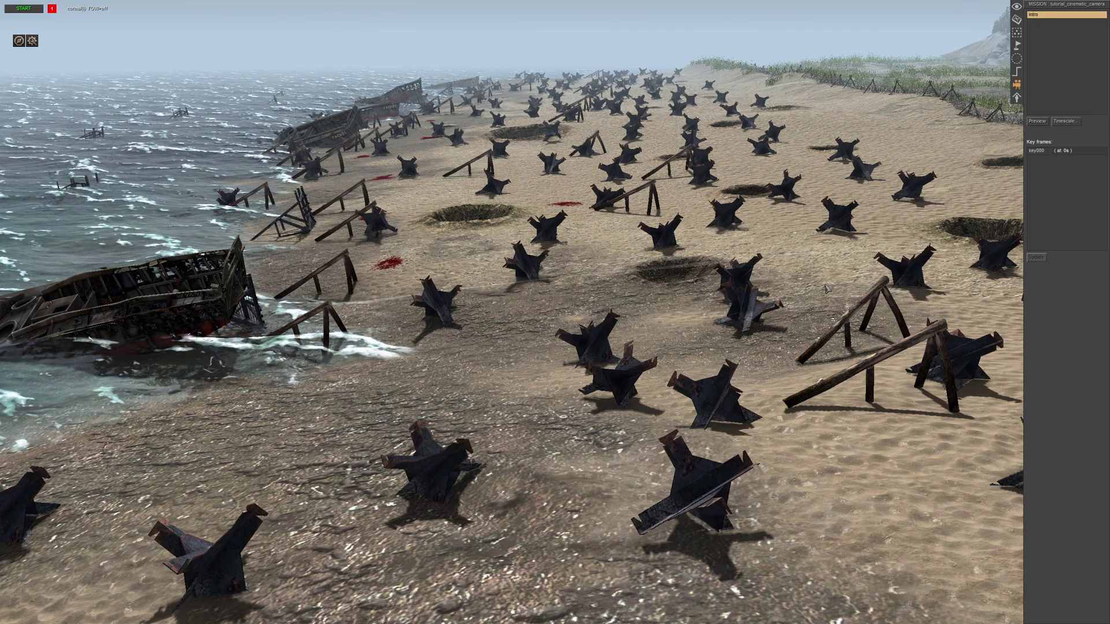
{"action": "mouse_move", "coordinate": [625, 3]}
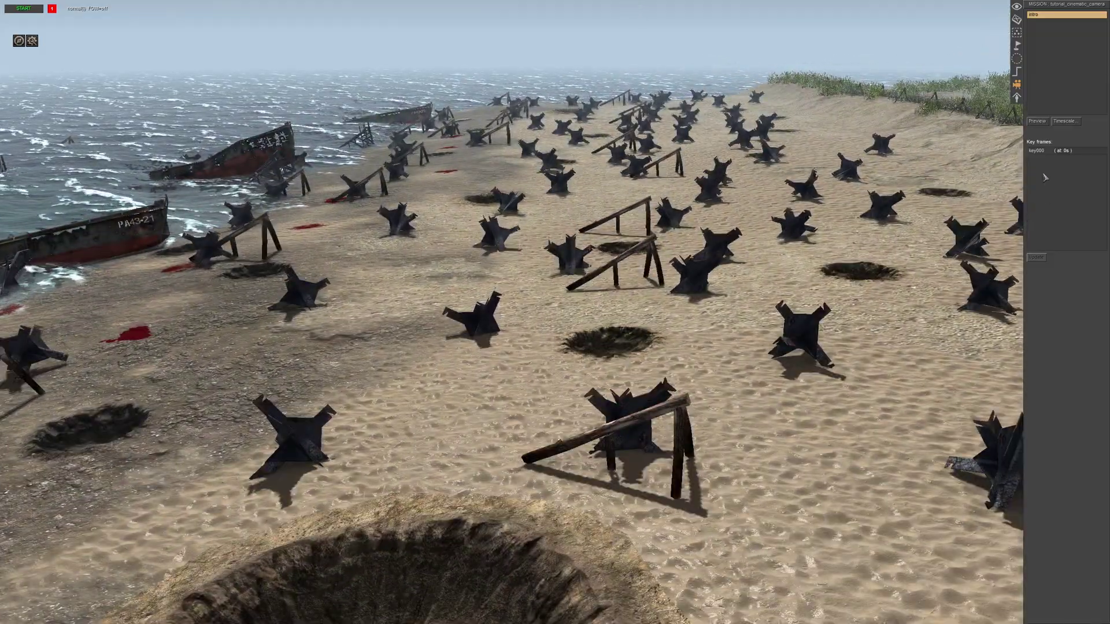
{"action": "right_click", "coordinate": [1046, 177]}
{"action": "left_click", "coordinate": [1064, 177]}
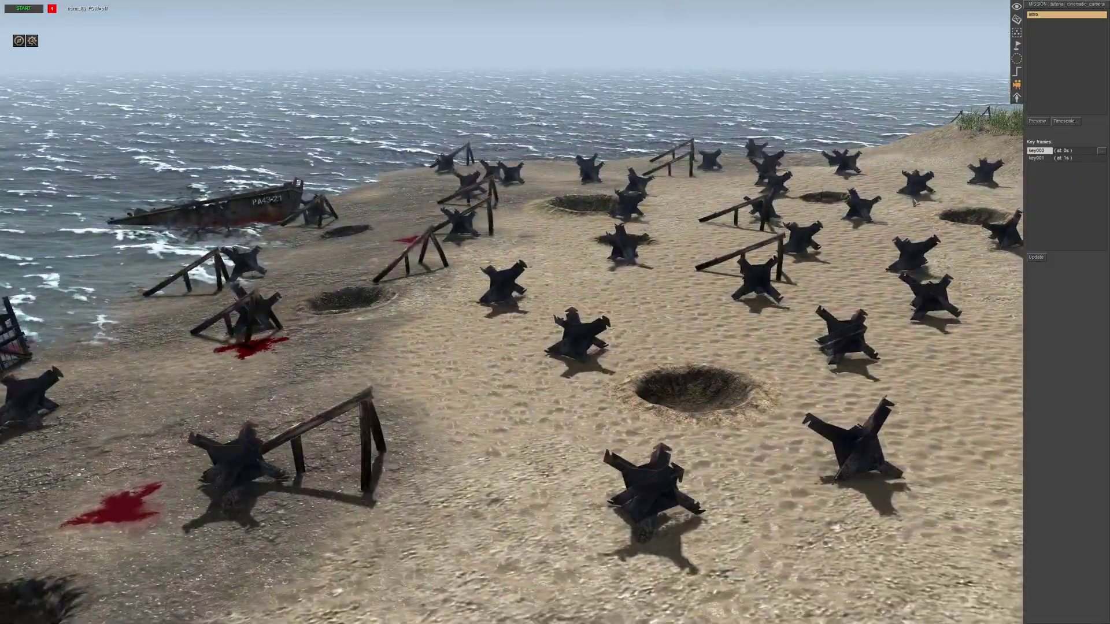
{"action": "right_click", "coordinate": [1045, 177]}
{"action": "left_click", "coordinate": [1064, 184]}
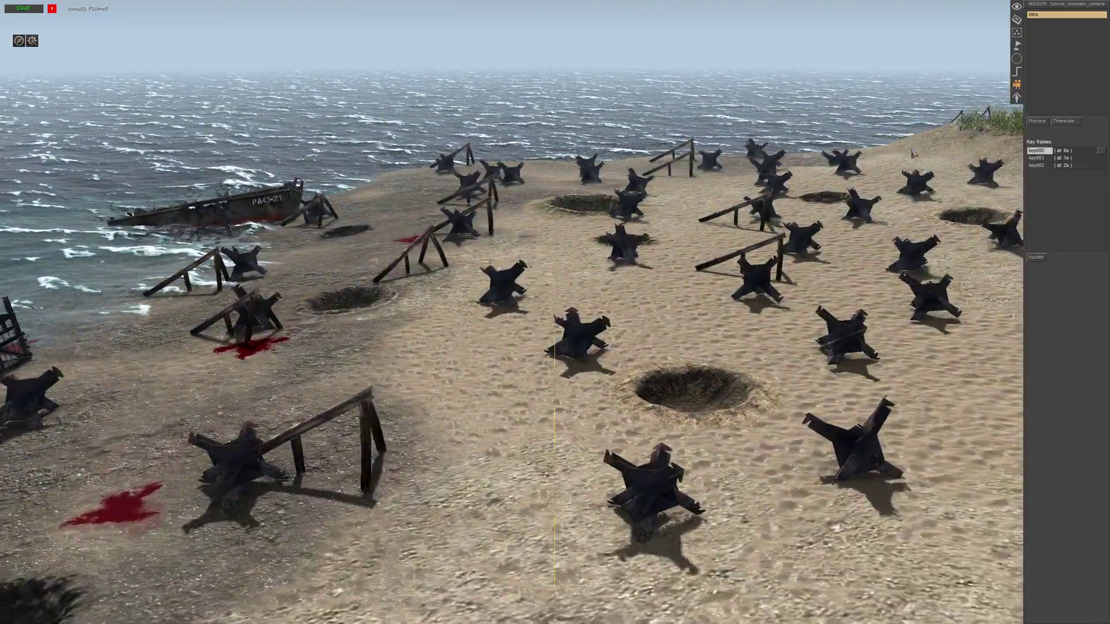
Add key003 facing the open sea and key004 at the close obstacle view, then preview the flight.
{"action": "mouse_move", "coordinate": [639, 5]}
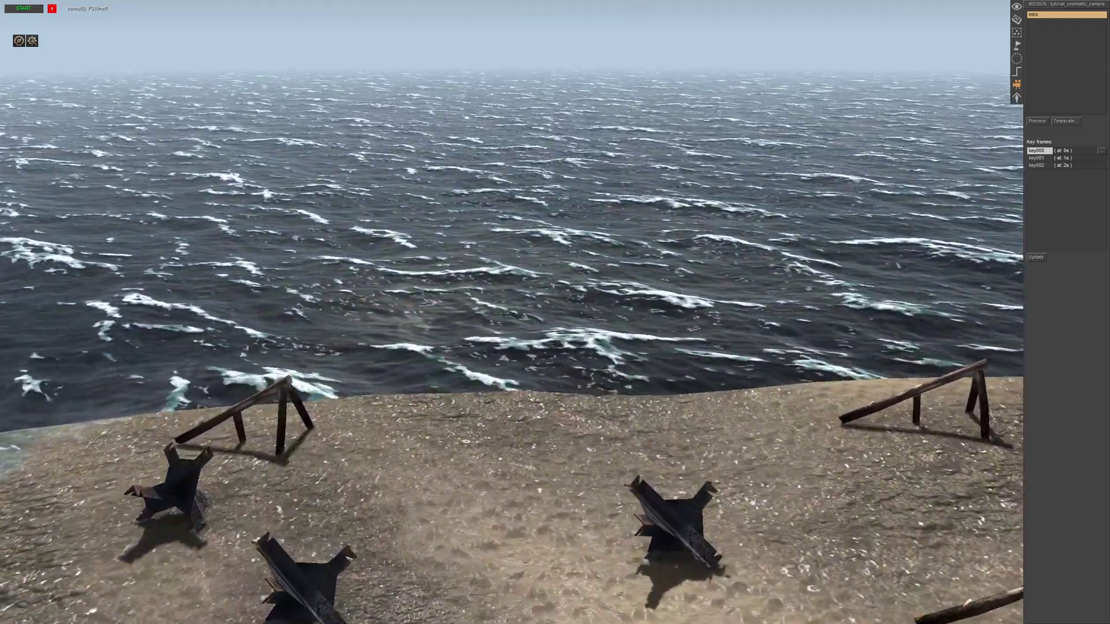
{"action": "right_click", "coordinate": [1045, 179]}
{"action": "left_click", "coordinate": [1064, 186]}
{"action": "scroll", "coordinate": [514, 373], "scroll_direction": "down", "scroll_amount": 5}
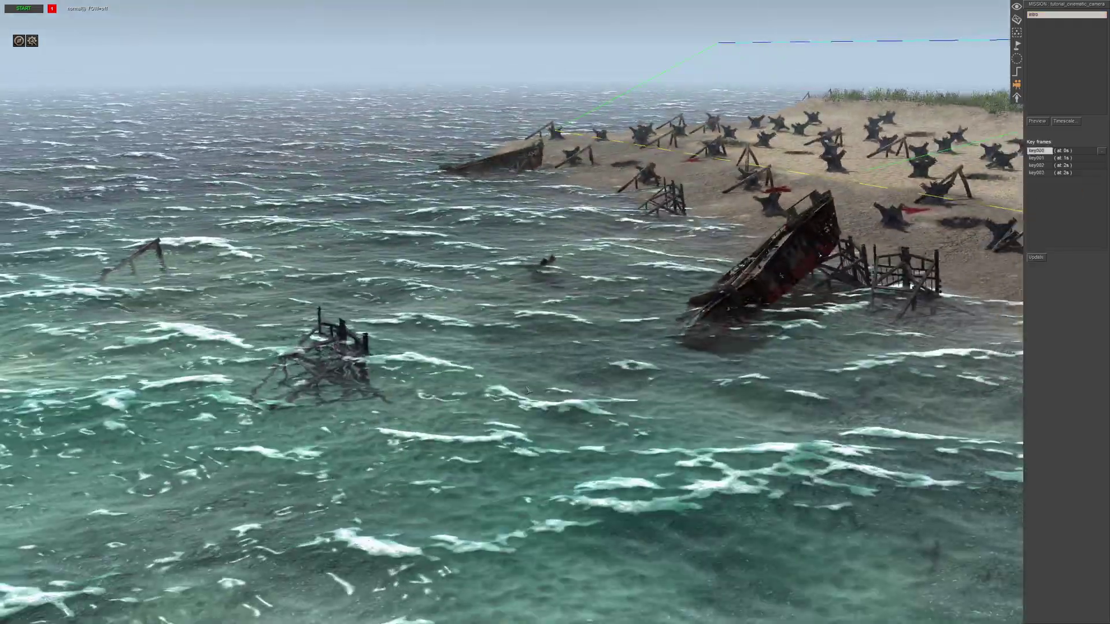
{"action": "middle_click_drag", "start_coordinate": [527, 390], "coordinate": [614, 334]}
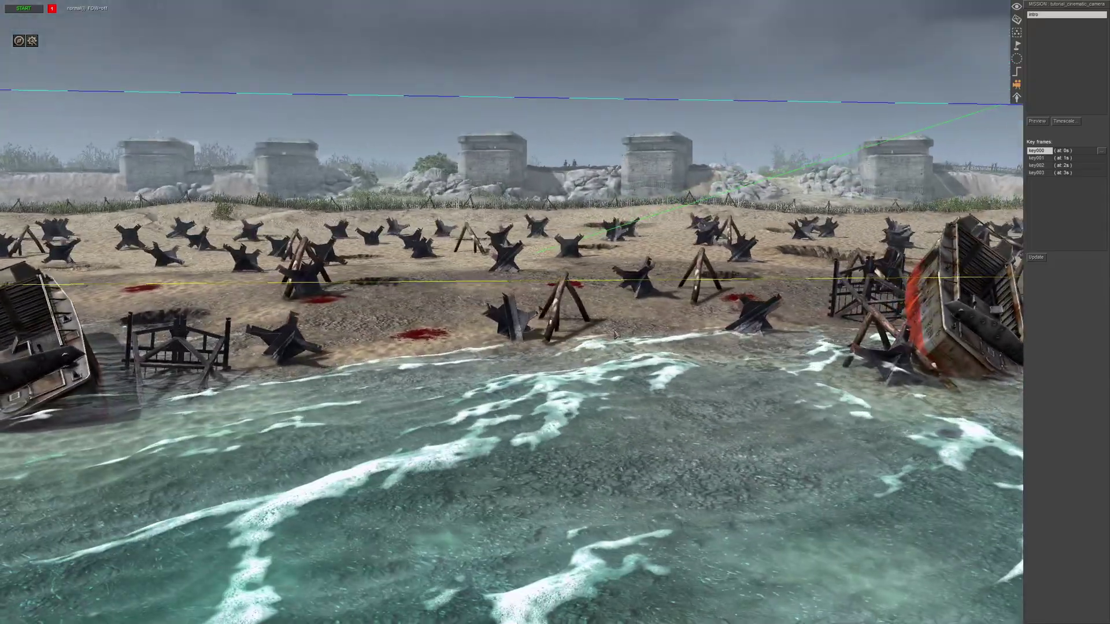
{"action": "scroll", "coordinate": [572, 315], "scroll_direction": "up", "scroll_amount": 6}
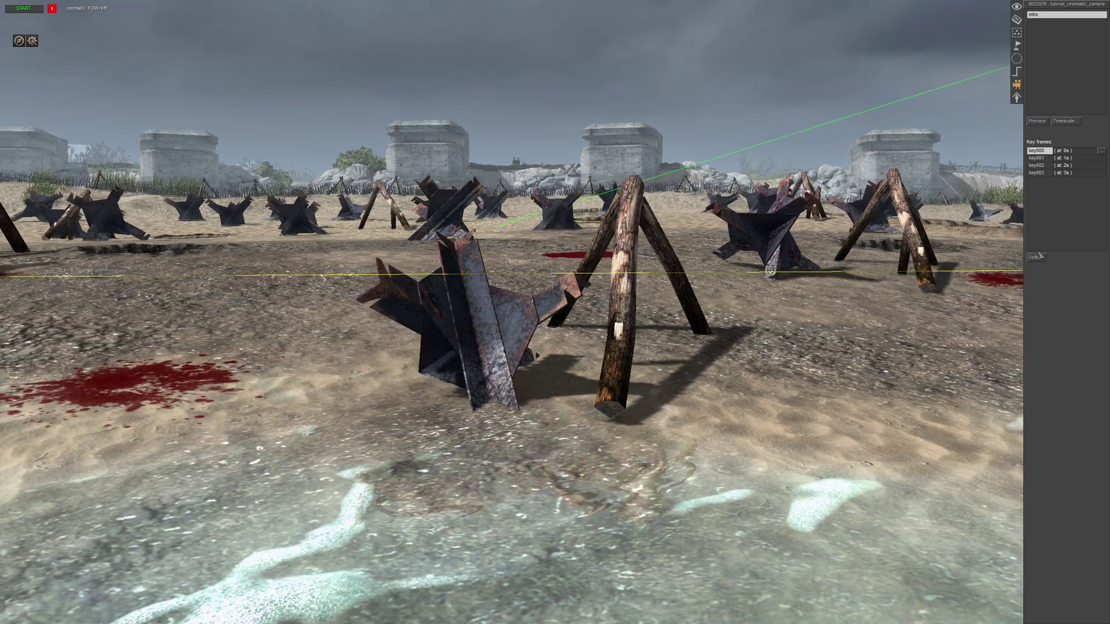
{"action": "left_click", "coordinate": [1036, 256]}
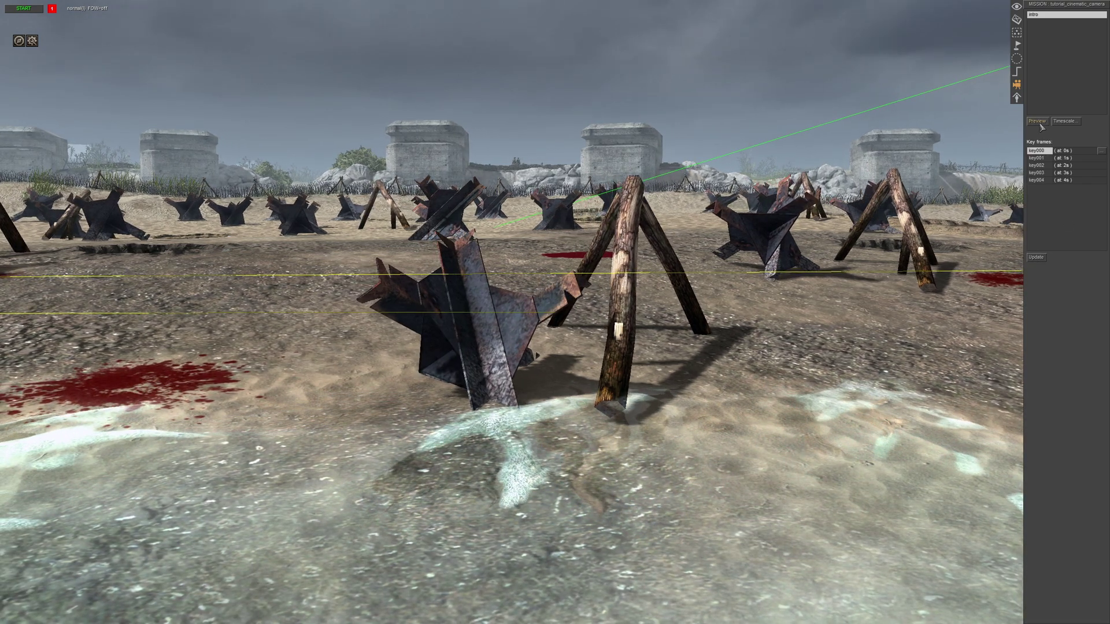
{"action": "left_click", "coordinate": [1026, 123]}
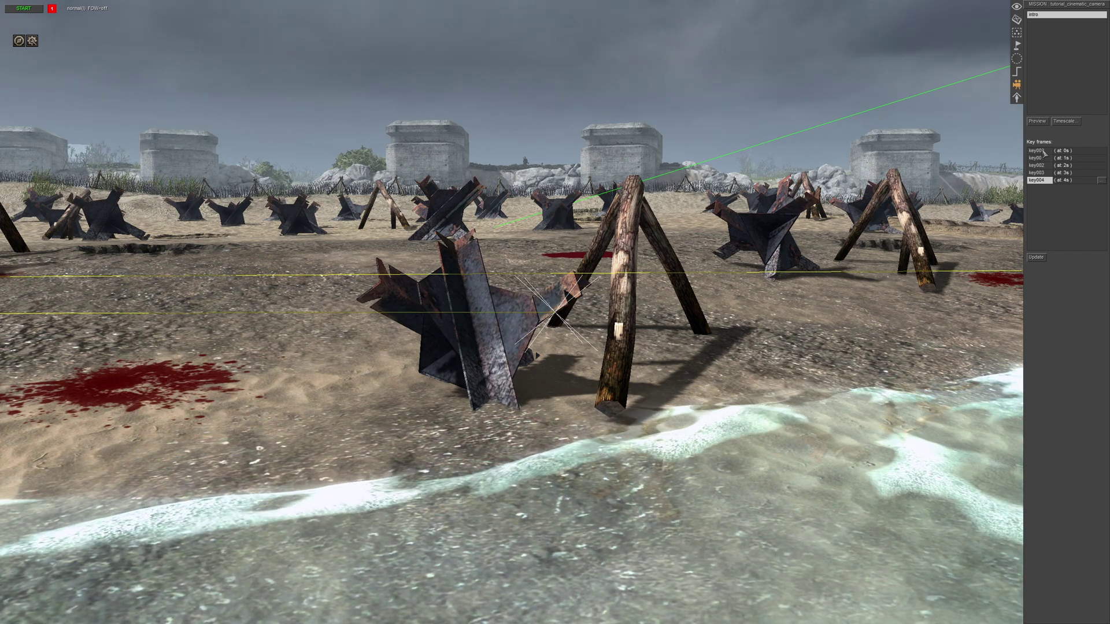
Jump through key frames key000 to key003 to check each view, ending back on key000.
{"action": "left_click", "coordinate": [1036, 150]}
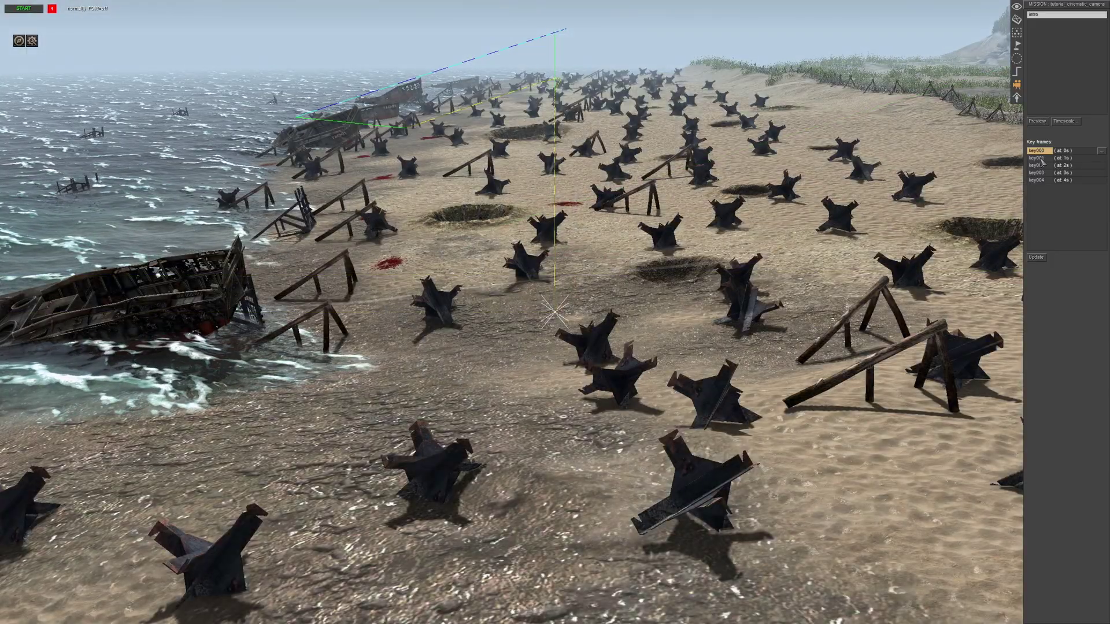
{"action": "left_click", "coordinate": [1040, 158]}
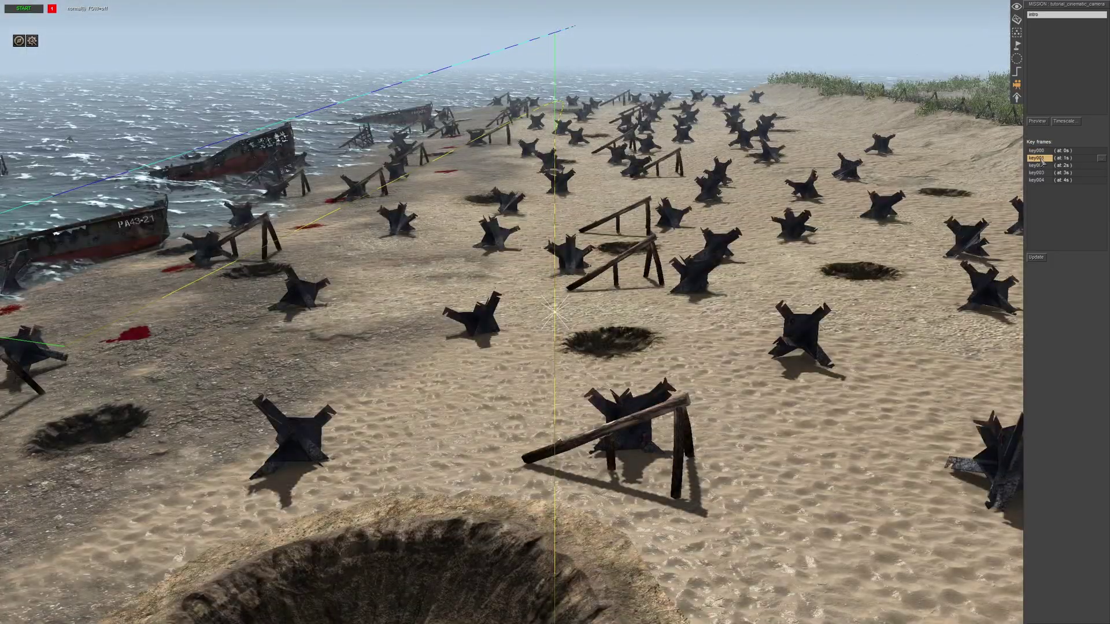
{"action": "left_click", "coordinate": [1040, 166]}
{"action": "left_click", "coordinate": [1039, 173]}
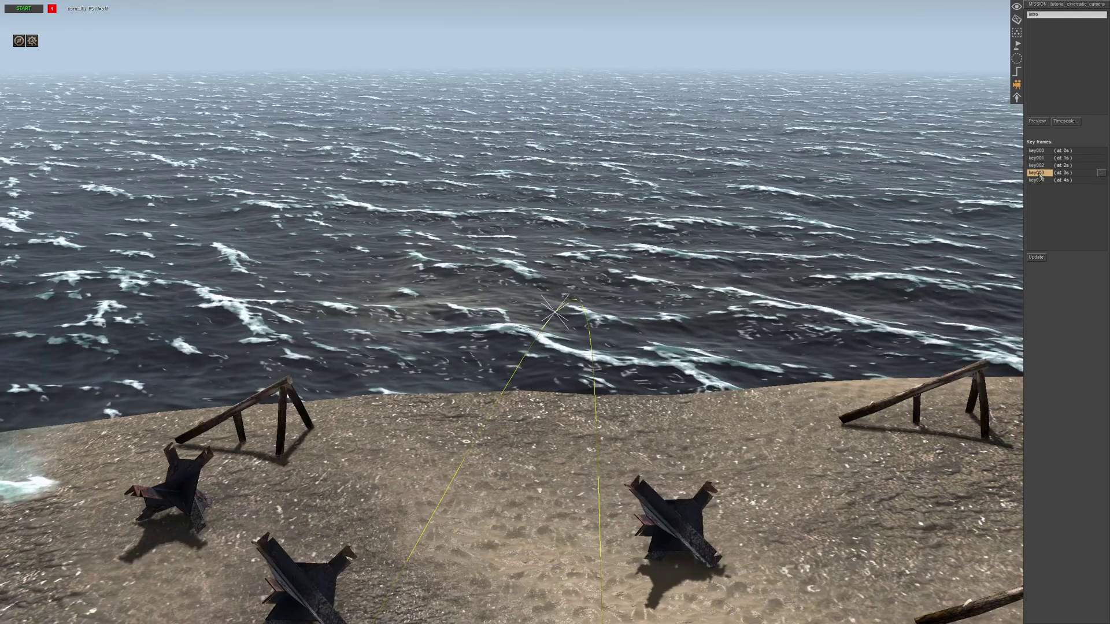
{"action": "left_click", "coordinate": [1039, 152]}
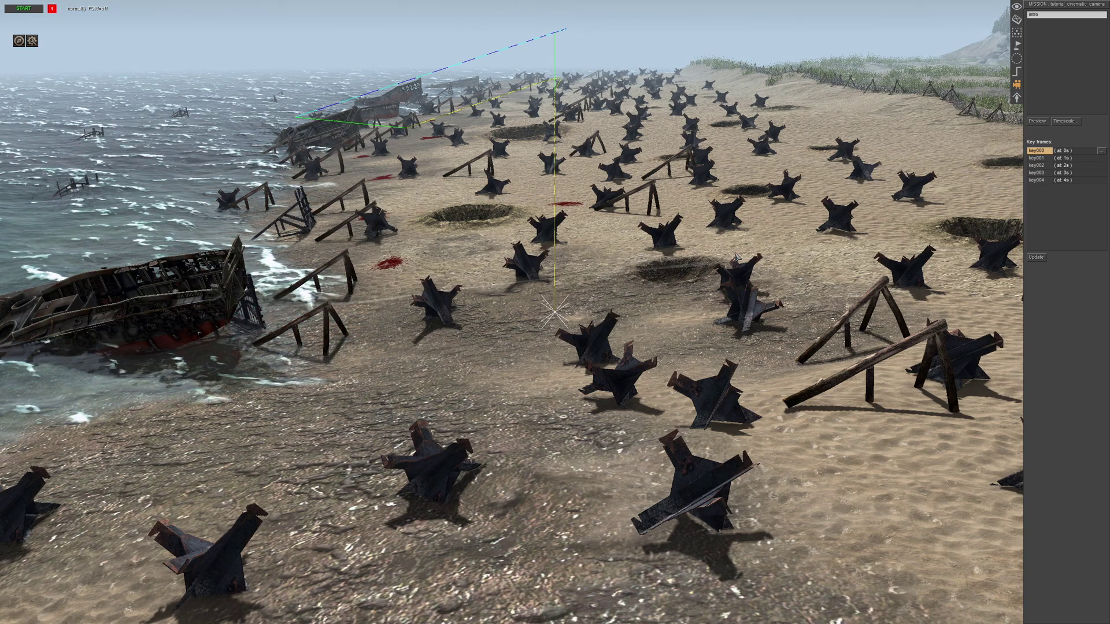
Edit key001's time value in its Properties dialog.
{"action": "left_click", "coordinate": [1056, 158]}
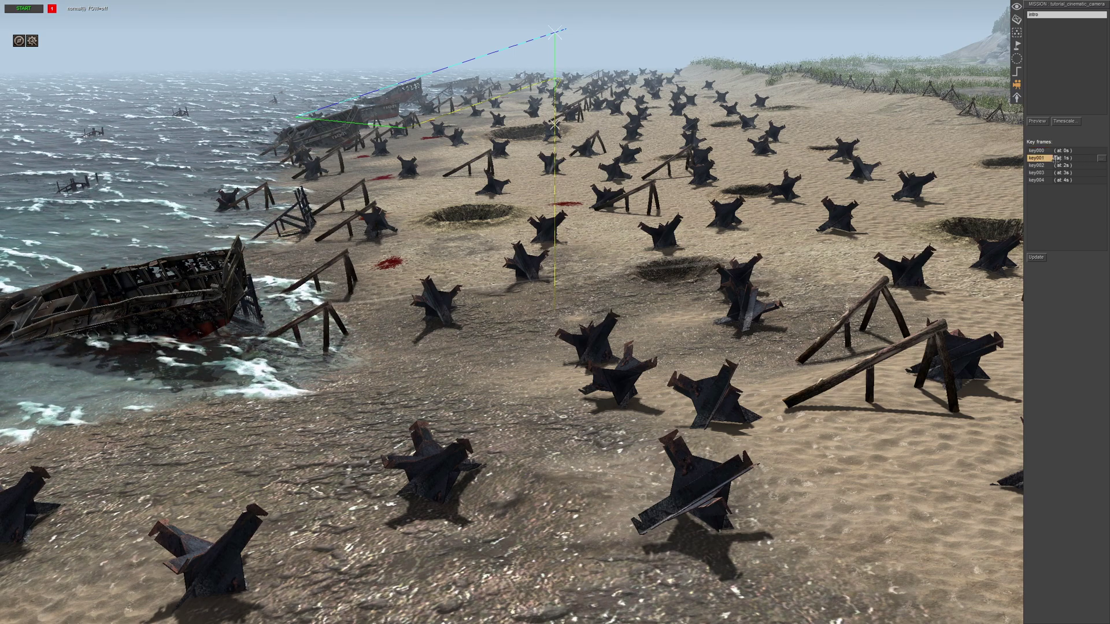
{"action": "left_click", "coordinate": [1101, 158]}
{"action": "double_click", "coordinate": [572, 253]}
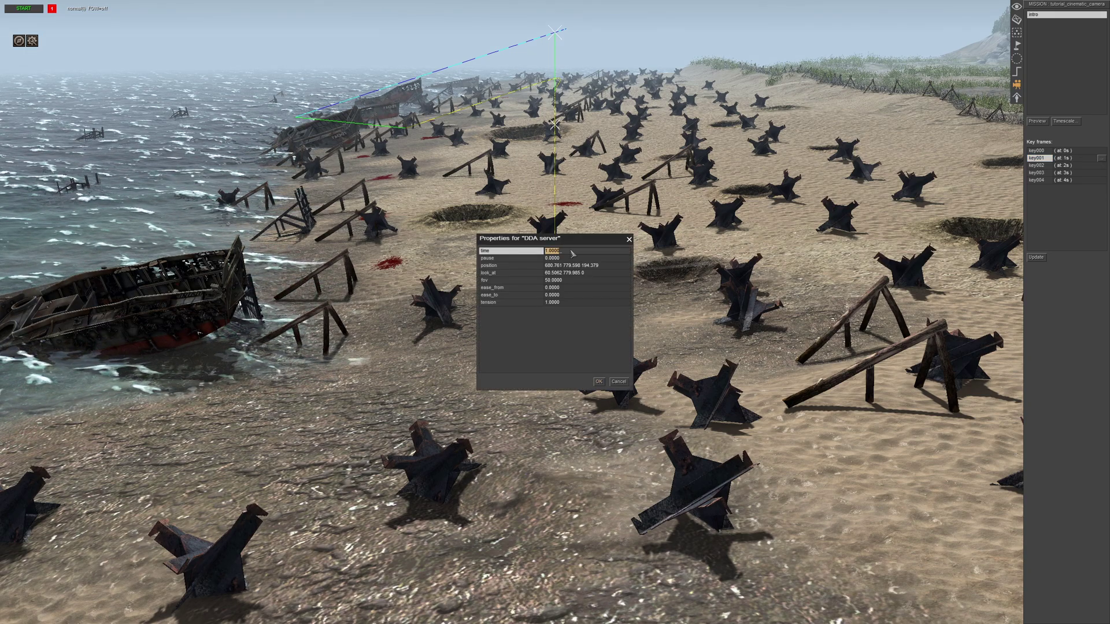
{"action": "type", "text": "1"}
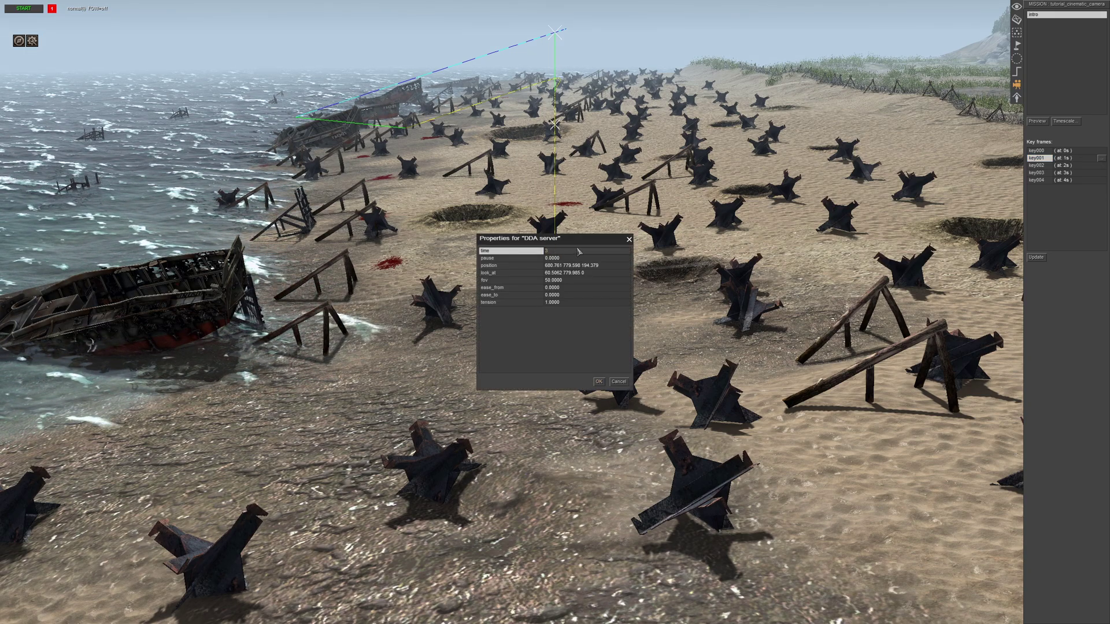
{"action": "key", "text": "Return"}
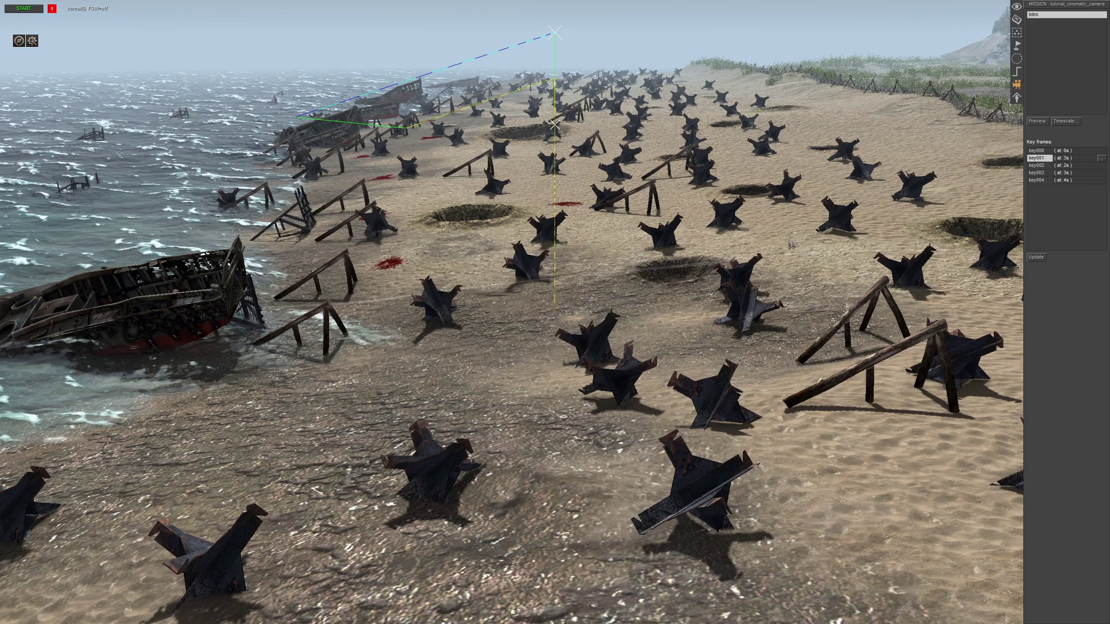
Set key002's time to 6 seconds.
{"action": "left_click", "coordinate": [1038, 166]}
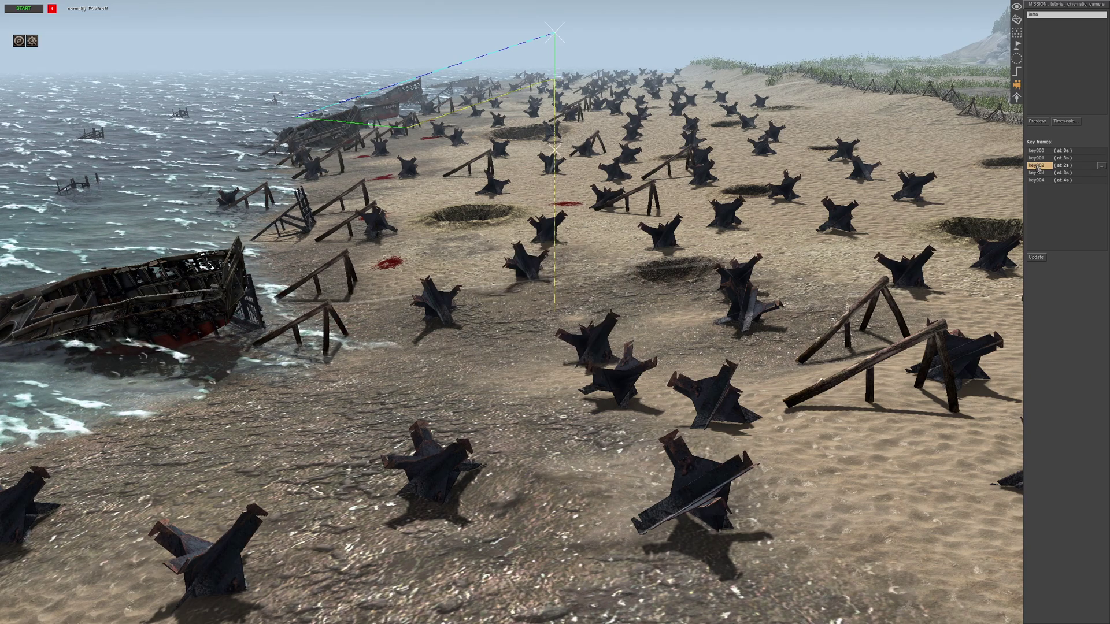
{"action": "left_click", "coordinate": [1101, 166]}
{"action": "left_click", "coordinate": [574, 255]}
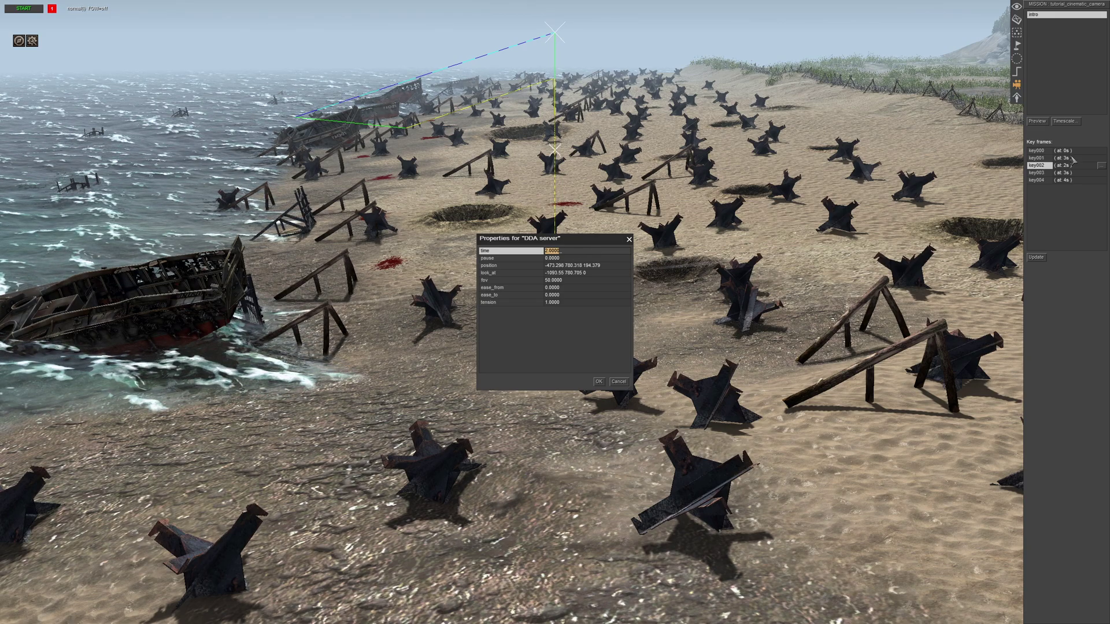
{"action": "type", "text": "6"}
{"action": "key", "text": "Return"}
Set key003's time to 9 seconds.
{"action": "left_click", "coordinate": [1038, 173]}
{"action": "left_click", "coordinate": [1102, 172]}
{"action": "left_click", "coordinate": [574, 252]}
{"action": "type", "text": "9"}
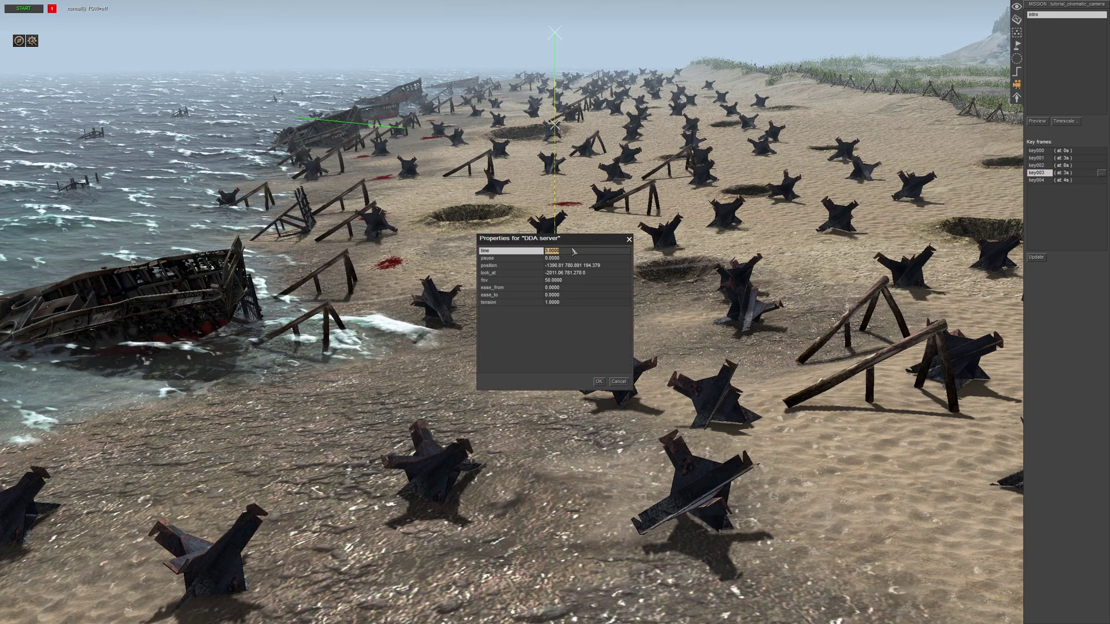
{"action": "key", "text": "Return"}
Set key004's time to 10 seconds, then reselect key000.
{"action": "left_click", "coordinate": [1037, 180]}
{"action": "left_click", "coordinate": [1101, 181]}
{"action": "left_click", "coordinate": [565, 253]}
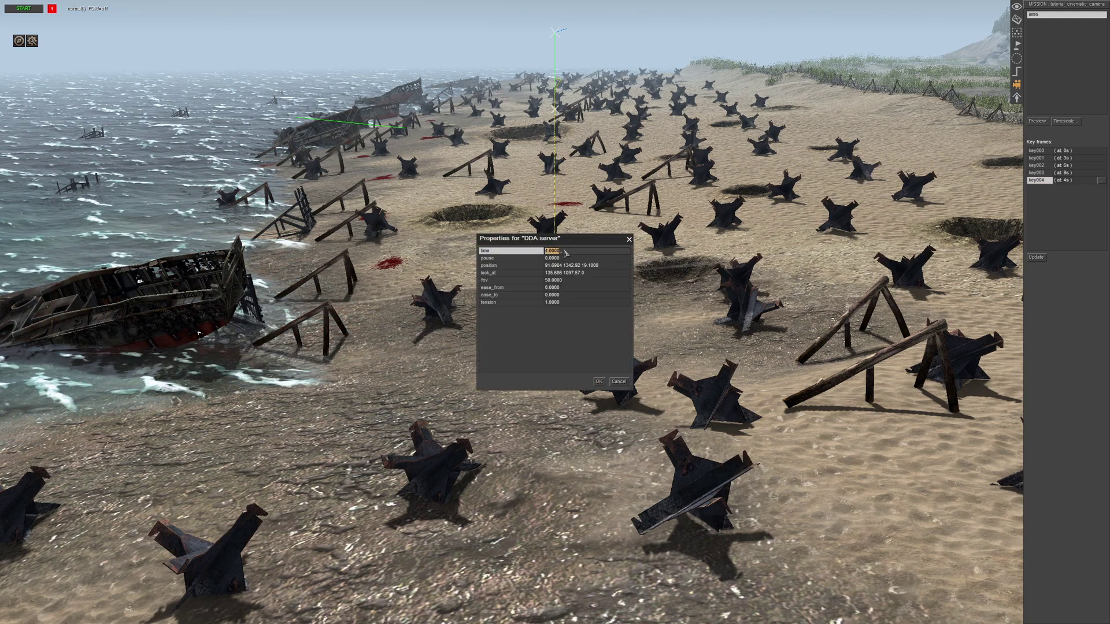
{"action": "type", "text": "10"}
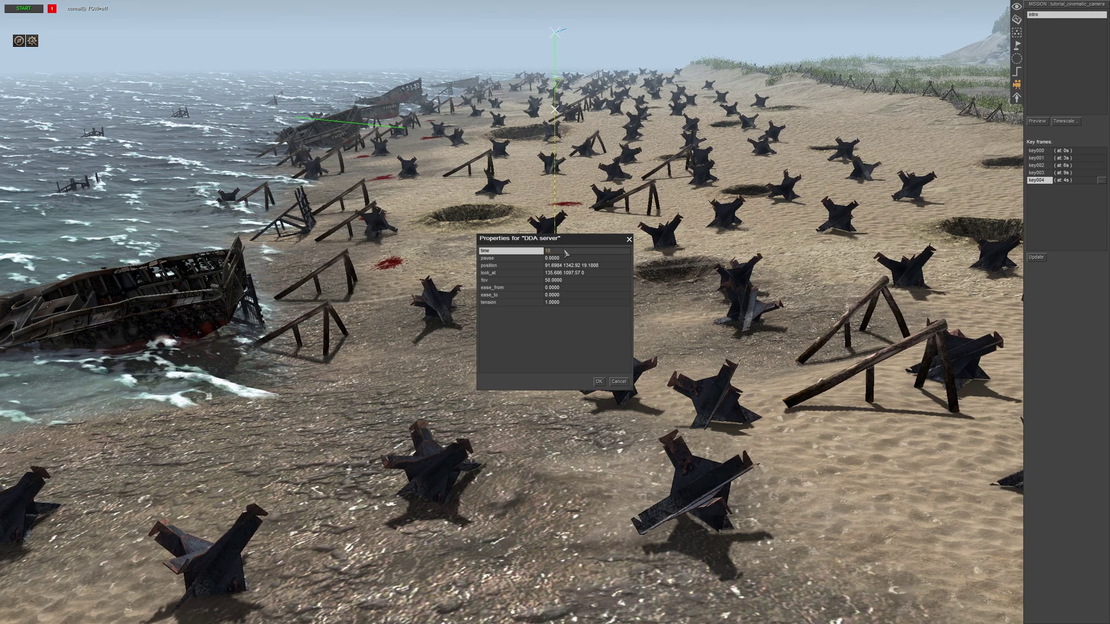
{"action": "left_click", "coordinate": [599, 381]}
{"action": "left_click", "coordinate": [1037, 151]}
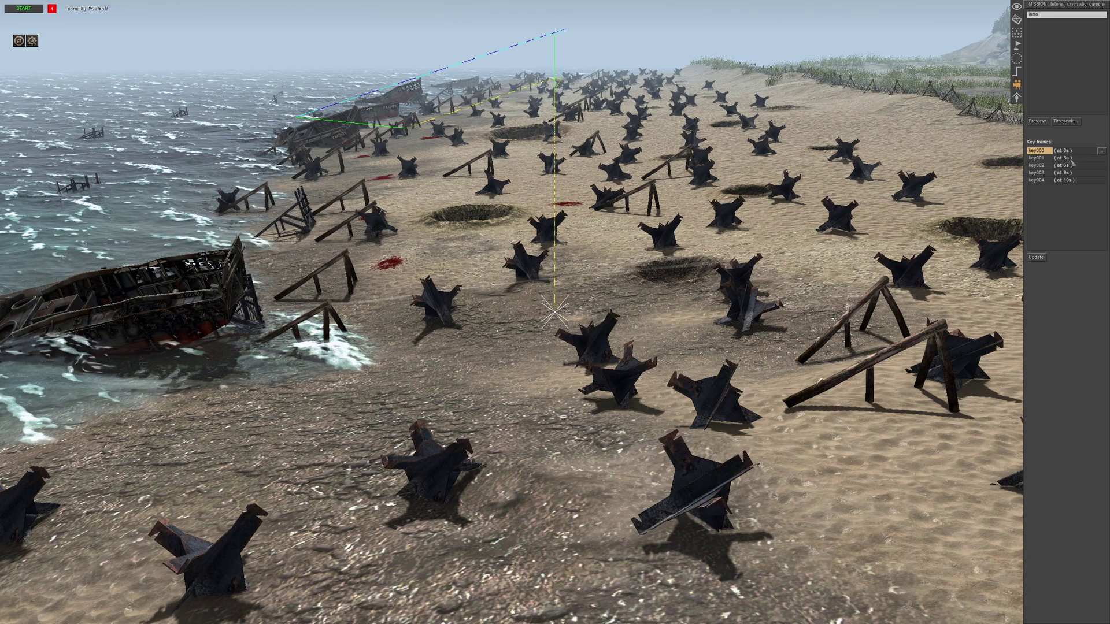
Check key000's properties without changes, then open key001's properties at its pause setting.
{"action": "left_click", "coordinate": [1101, 152]}
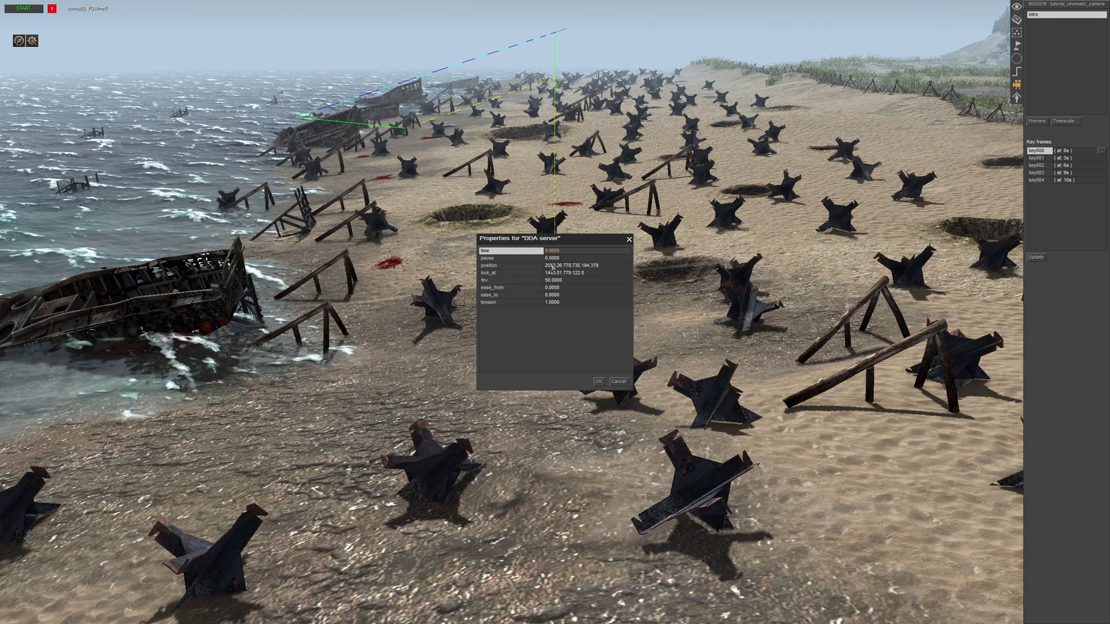
{"action": "left_click", "coordinate": [600, 383]}
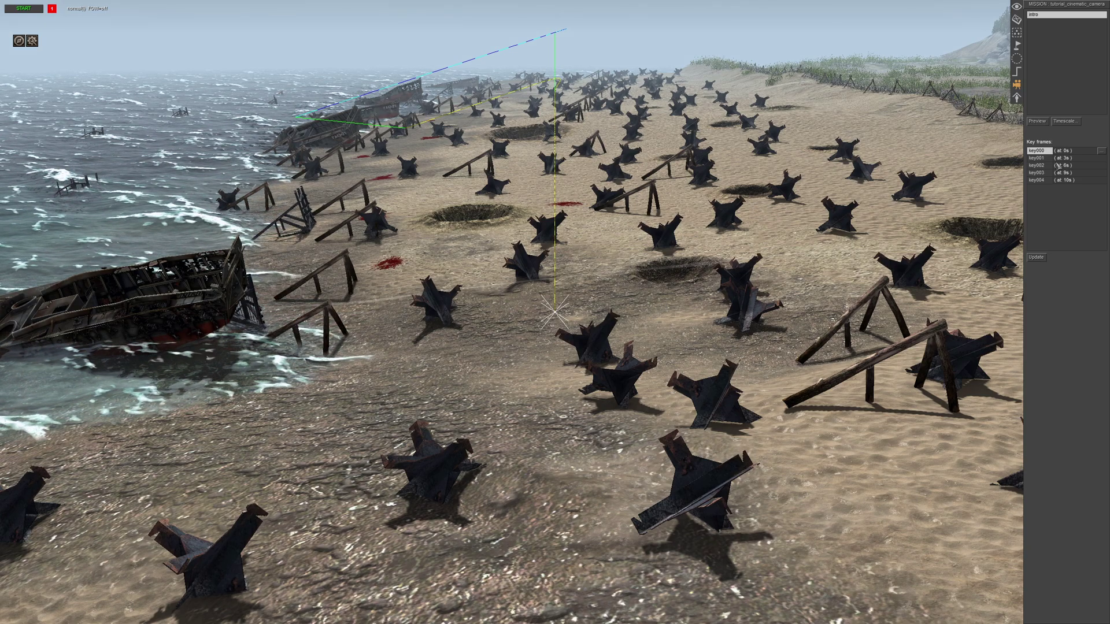
{"action": "left_click", "coordinate": [1037, 159]}
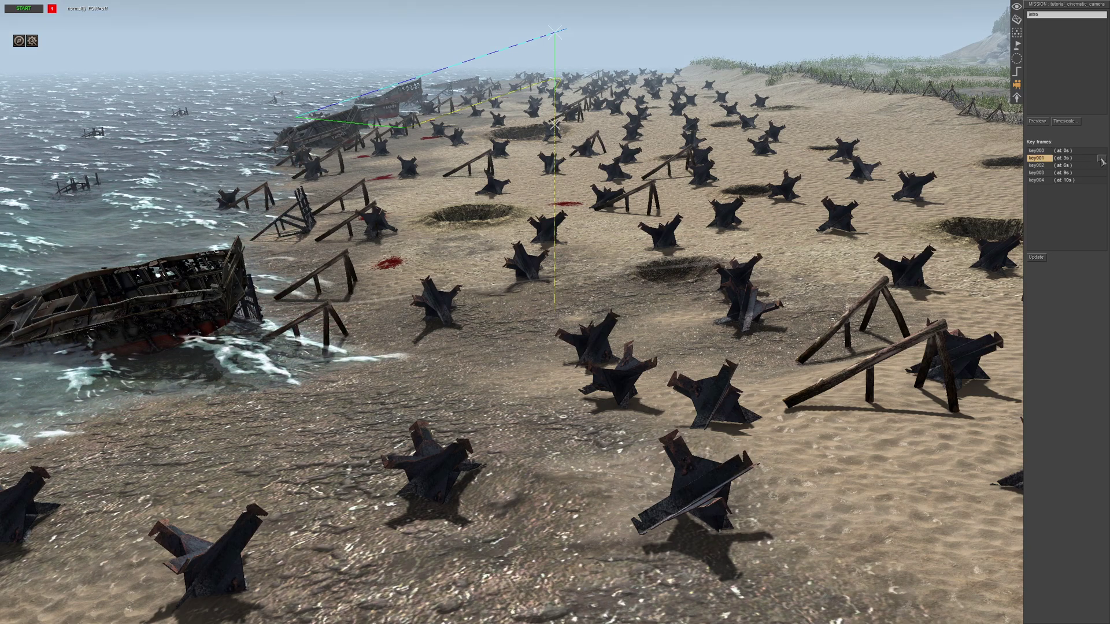
{"action": "left_click", "coordinate": [1102, 158]}
{"action": "left_click", "coordinate": [493, 258]}
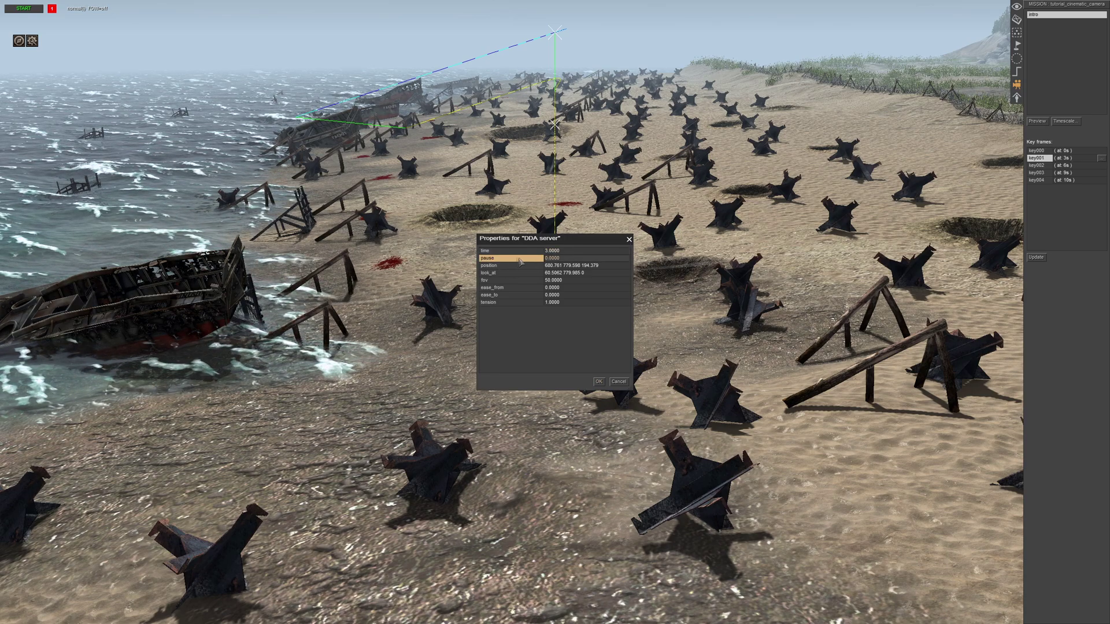
Leave key001's pause at 0.0000 and close its Properties dialog.
{"action": "left_click", "coordinate": [566, 259]}
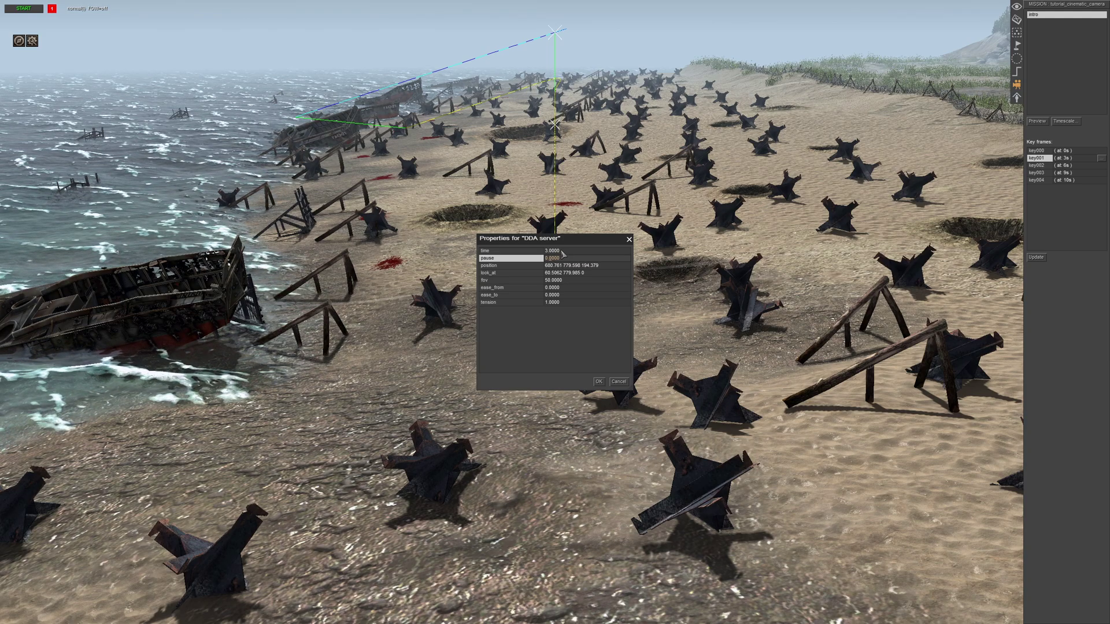
{"action": "left_click", "coordinate": [564, 251]}
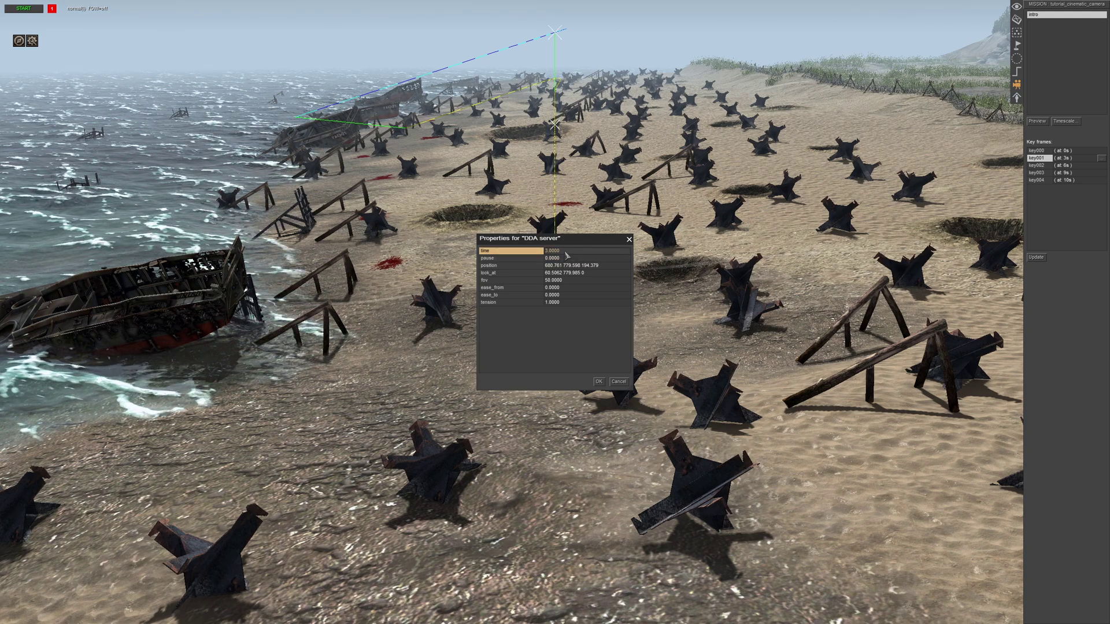
{"action": "left_click", "coordinate": [599, 382]}
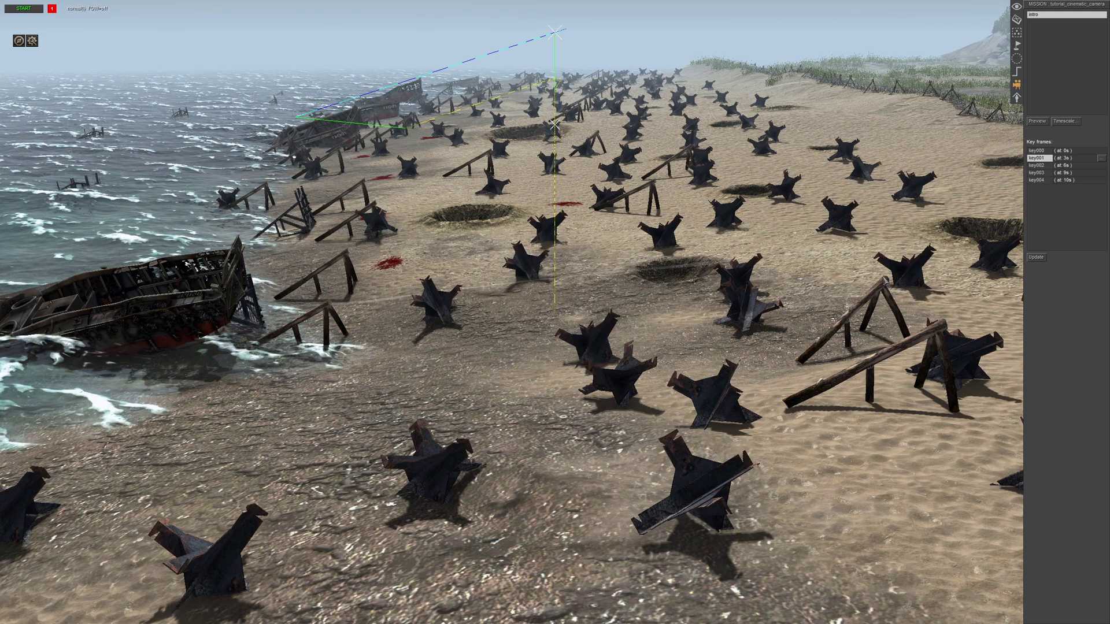
Select key002, preview the camera flight, then replay it from key000.
{"action": "left_click", "coordinate": [1040, 165]}
{"action": "left_click", "coordinate": [1037, 120]}
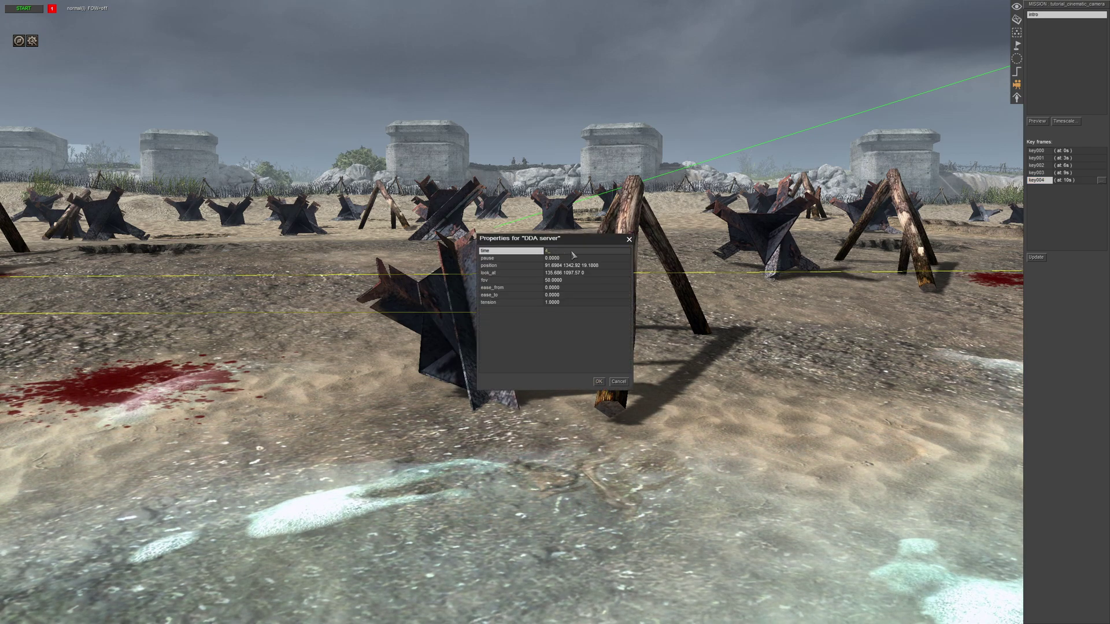
{"action": "key", "text": "Return"}
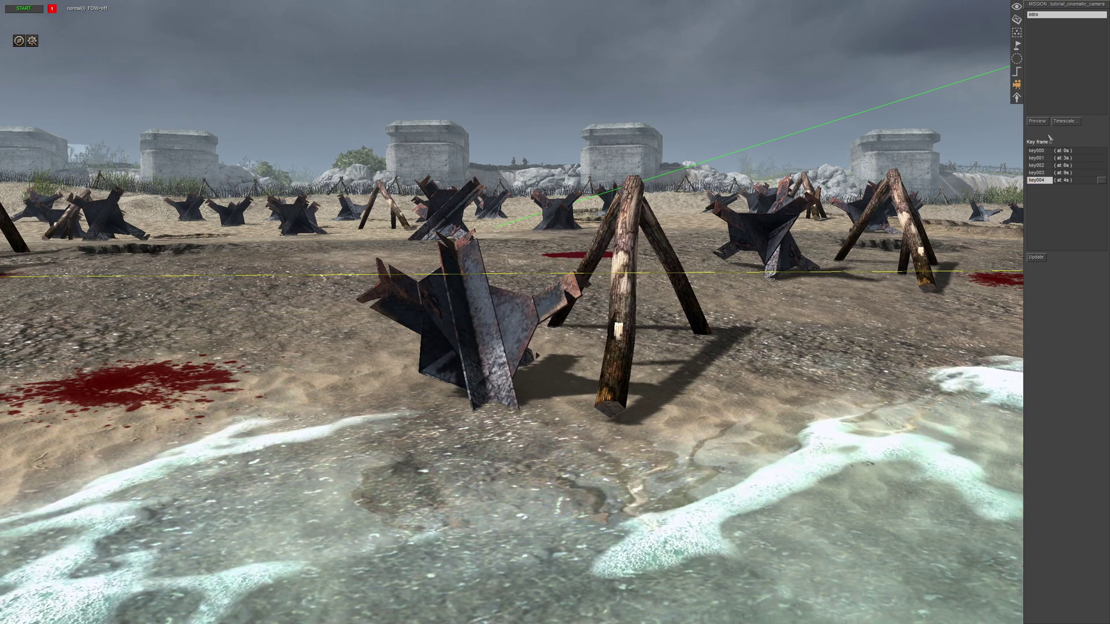
{"action": "left_click", "coordinate": [1037, 122]}
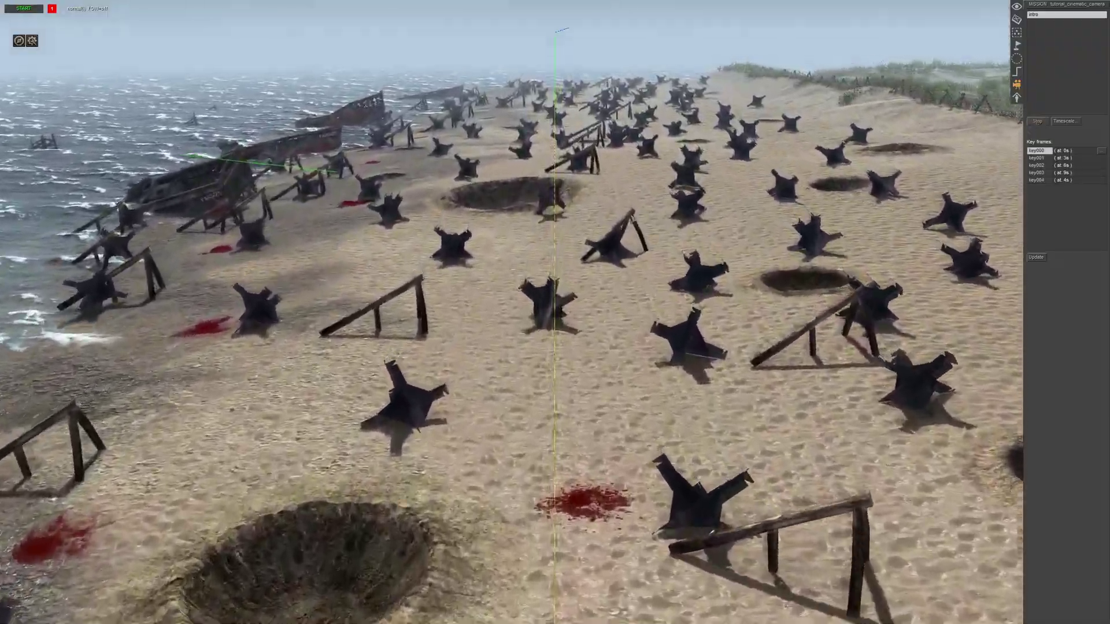